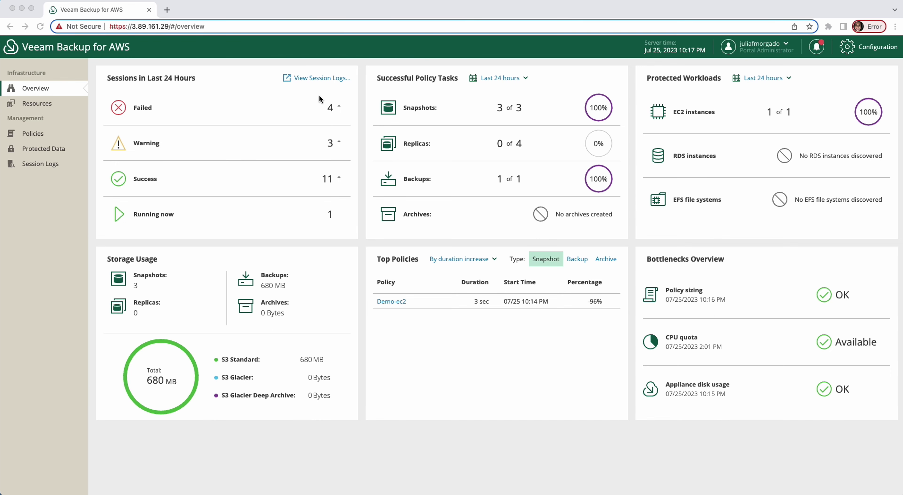
Open the session logs and examine the latest failed EC2 policy replication's log details and protected items.
{"action": "left_click", "coordinate": [324, 81]}
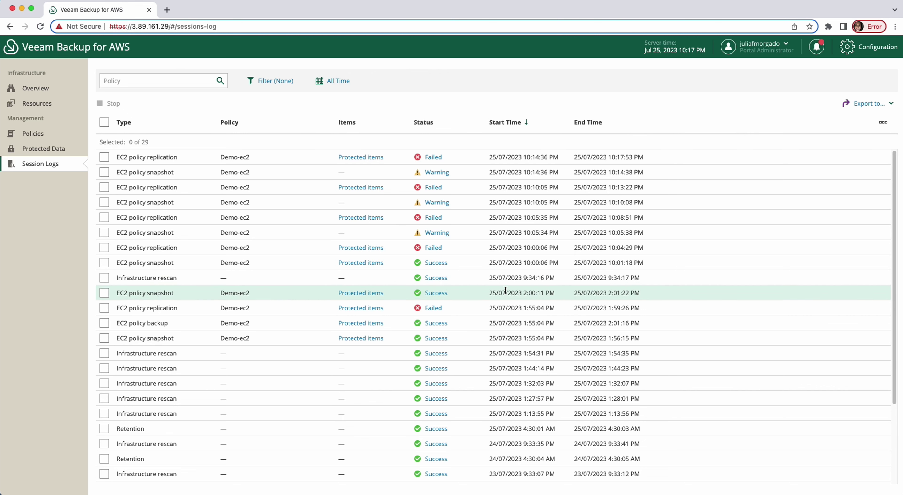
{"action": "left_click", "coordinate": [434, 158]}
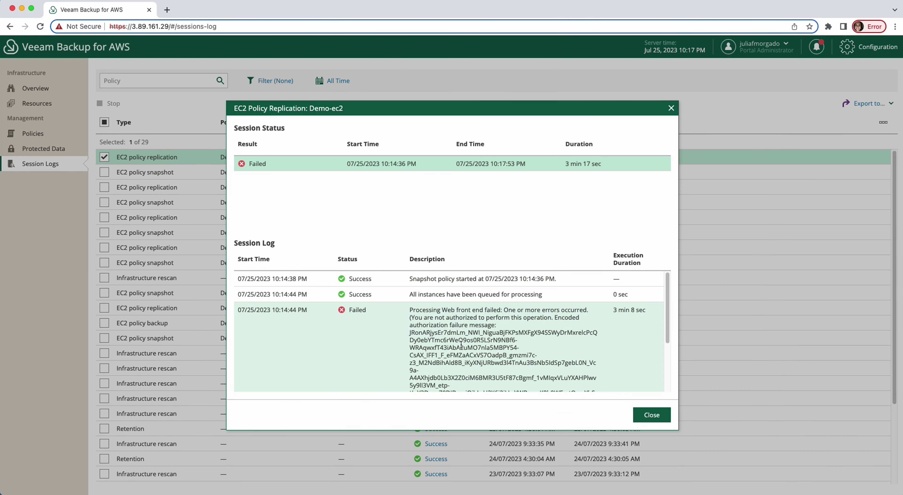
{"action": "scroll", "coordinate": [461, 346], "scroll_direction": "down", "scroll_amount": 4}
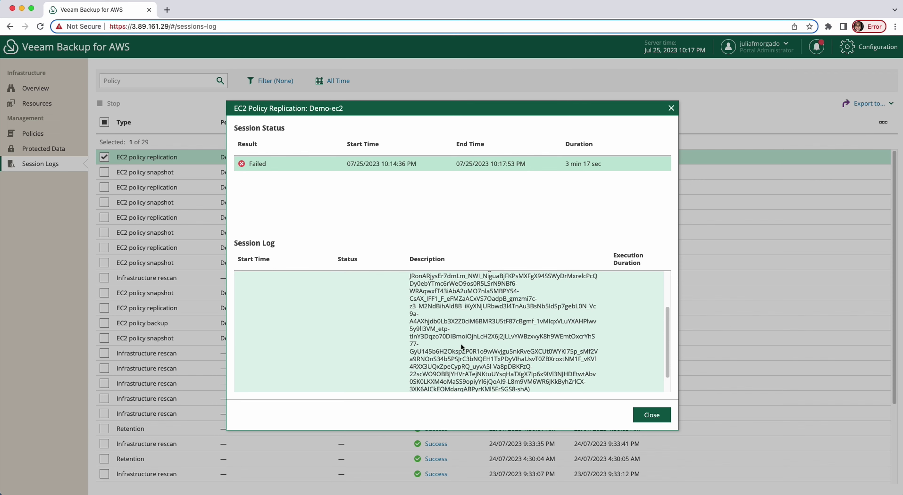
{"action": "scroll", "coordinate": [461, 348], "scroll_direction": "down", "scroll_amount": 3}
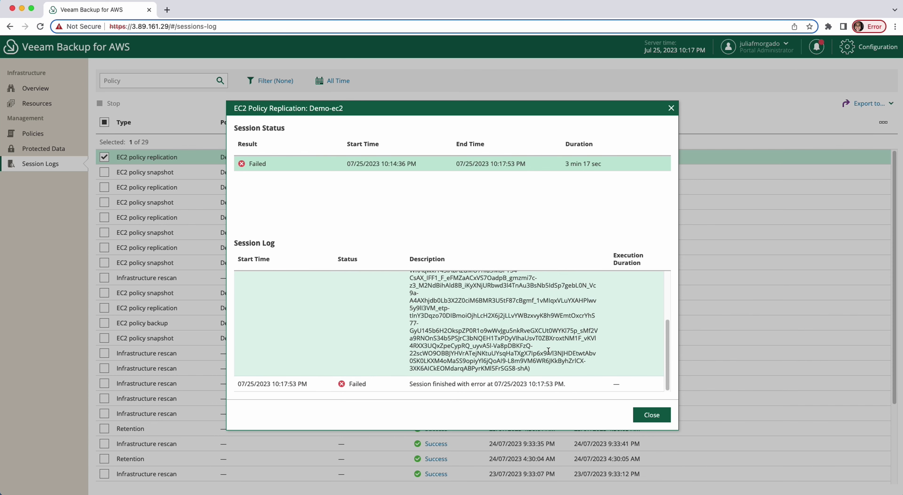
{"action": "left_click", "coordinate": [652, 416]}
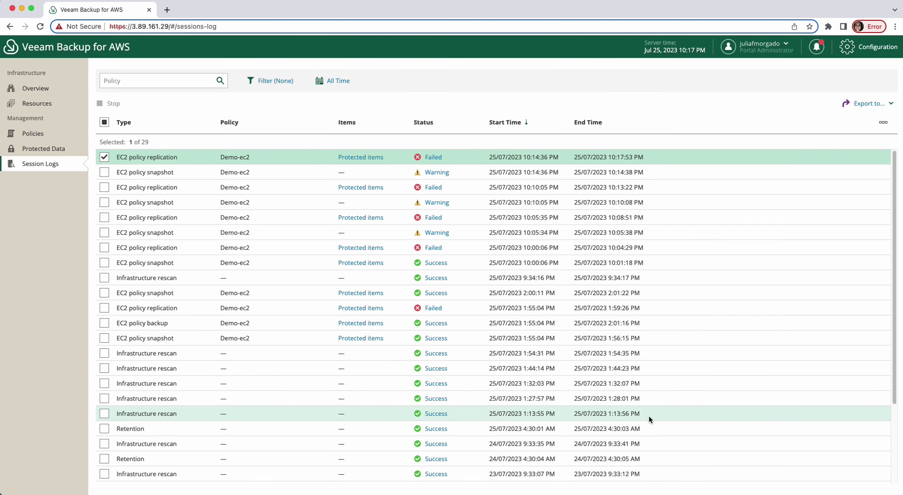
{"action": "left_click", "coordinate": [366, 159]}
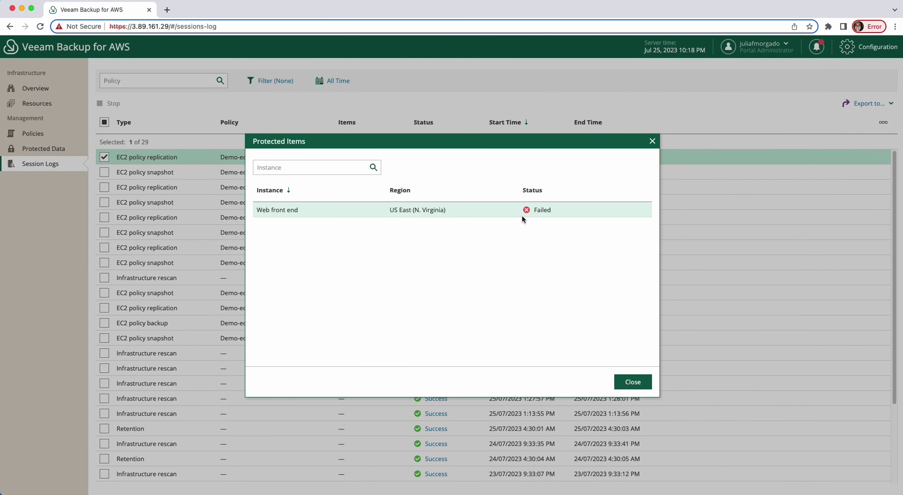
{"action": "left_click", "coordinate": [633, 382]}
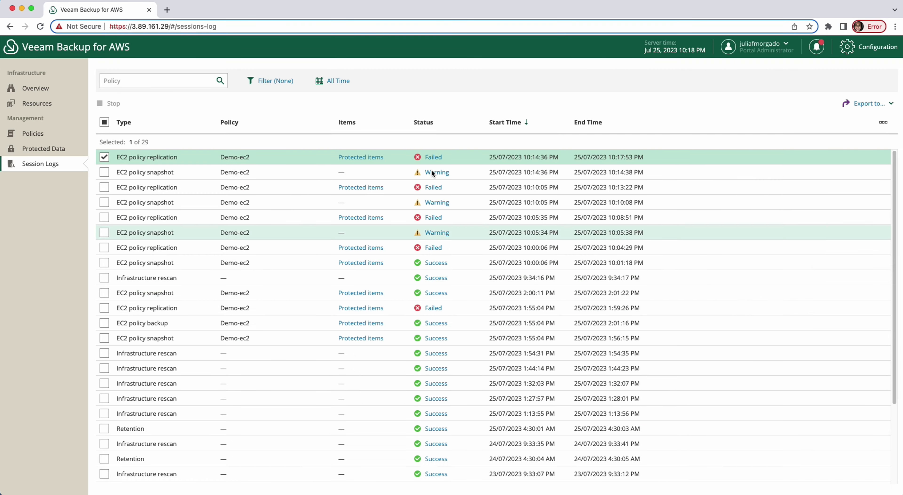
Return to the overview and look at the time range options for Successful Policy Tasks and Protected Workloads.
{"action": "left_click", "coordinate": [43, 89]}
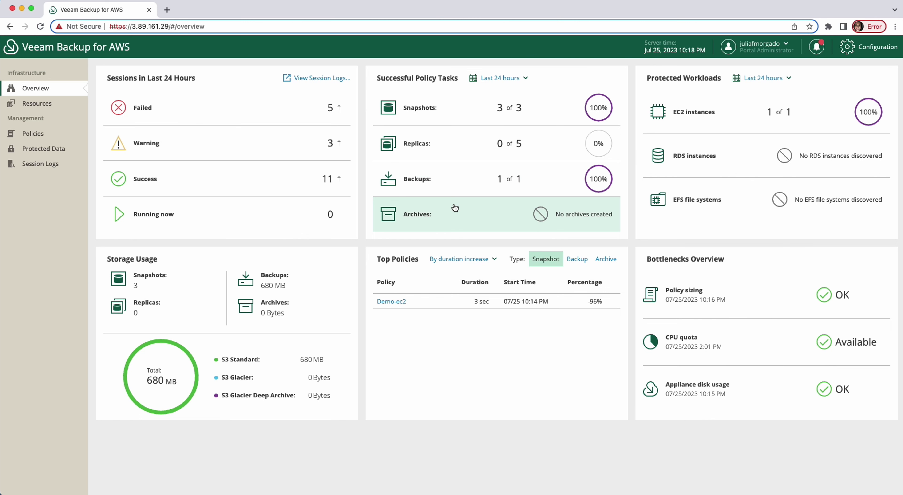
{"action": "left_click", "coordinate": [512, 80]}
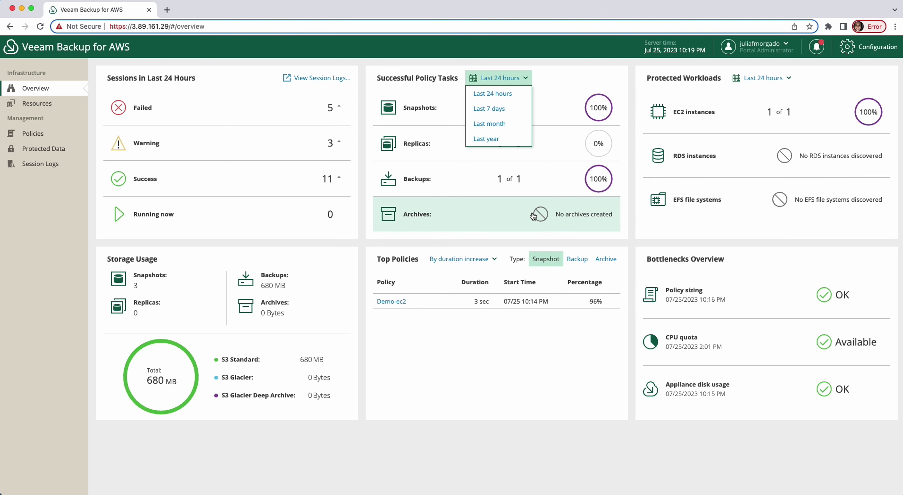
{"action": "left_click", "coordinate": [522, 214]}
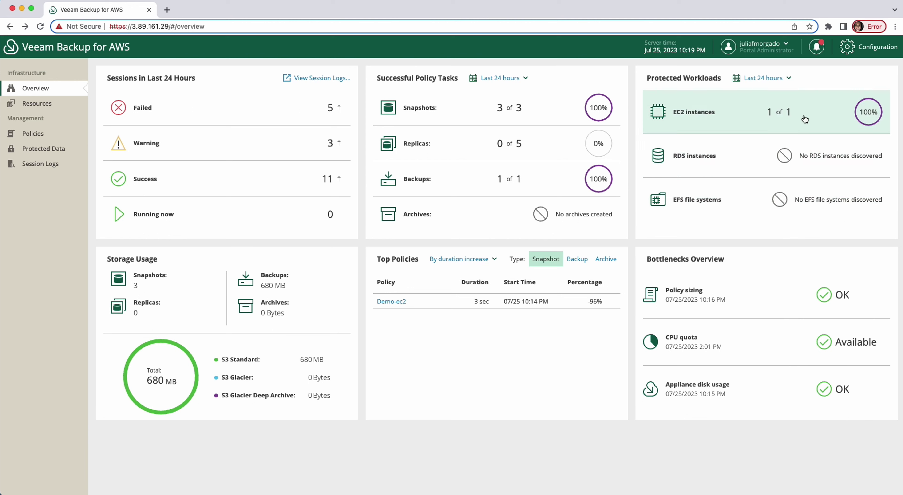
{"action": "left_click", "coordinate": [773, 87]}
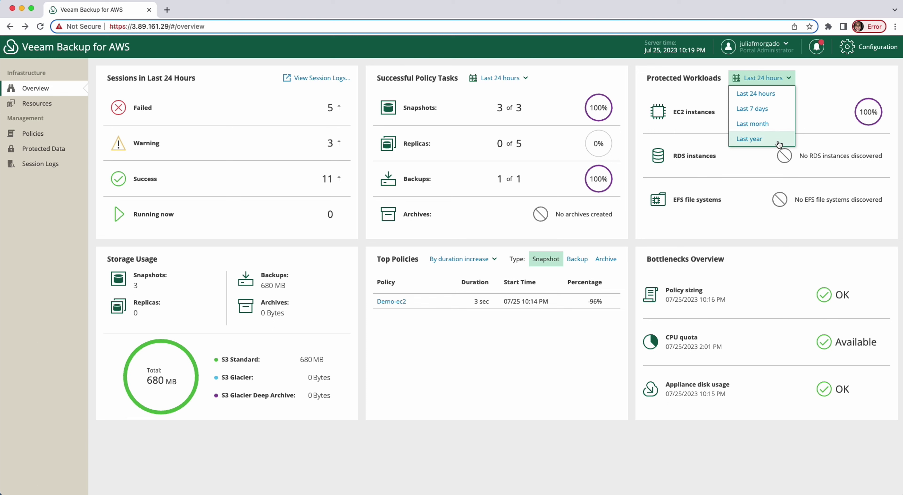
{"action": "left_click", "coordinate": [845, 82]}
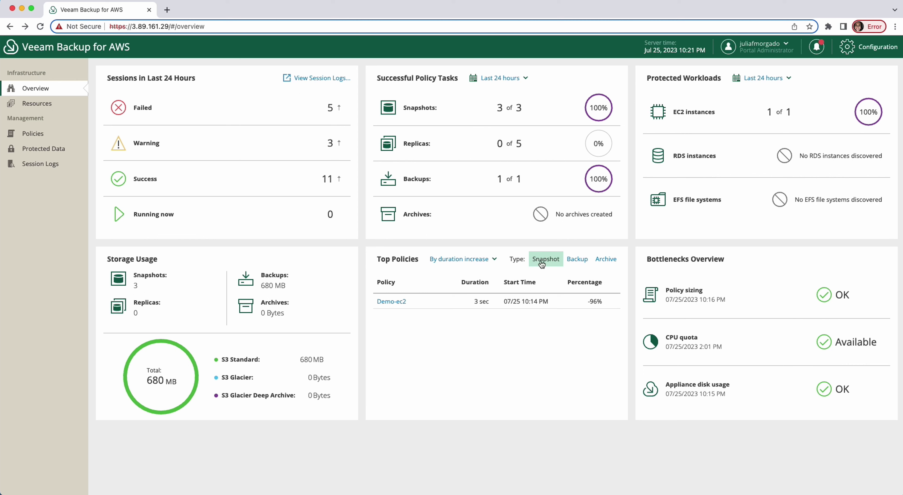
View Top Policies by the Backup and Archive types, and return to Snapshot.
{"action": "left_click", "coordinate": [568, 263]}
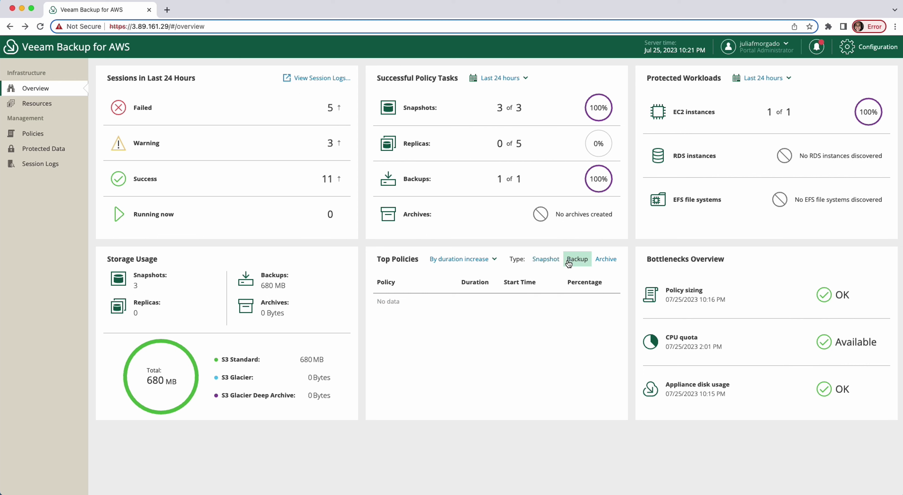
{"action": "left_click", "coordinate": [601, 264]}
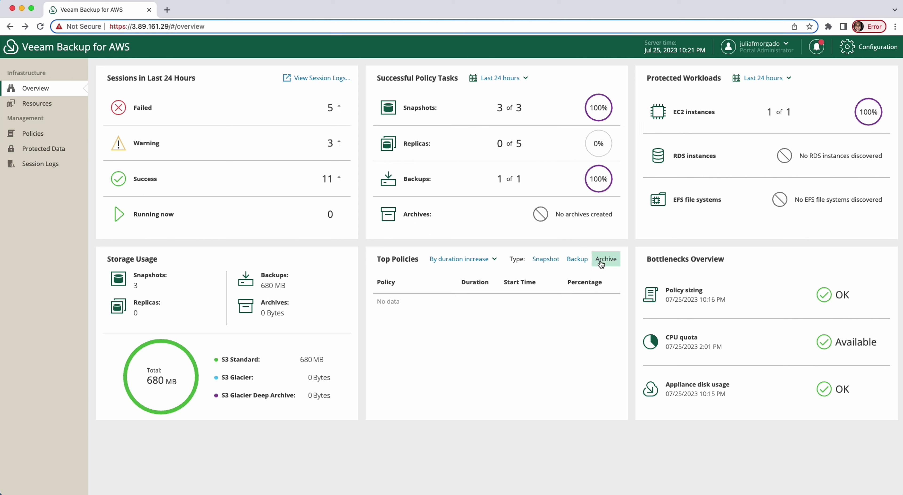
{"action": "left_click", "coordinate": [546, 259]}
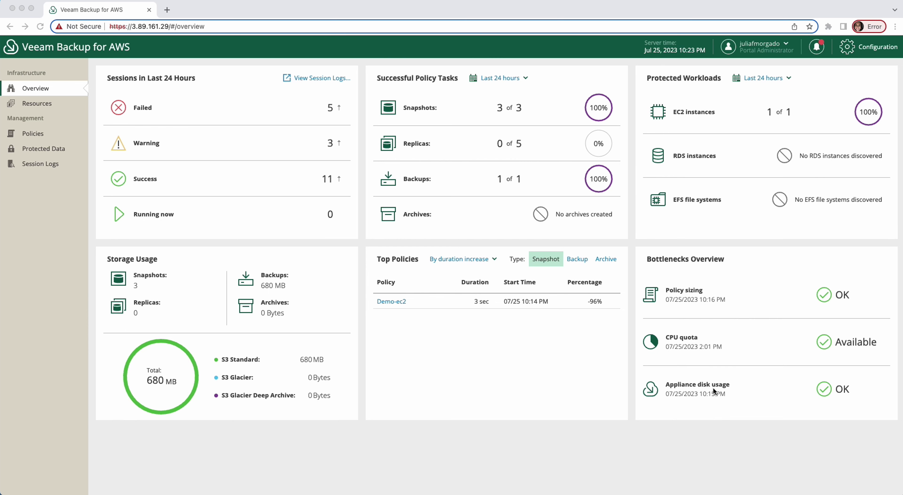
Review the protected AWS resources by type: EC2, RDS and EFS.
{"action": "left_click", "coordinate": [36, 104]}
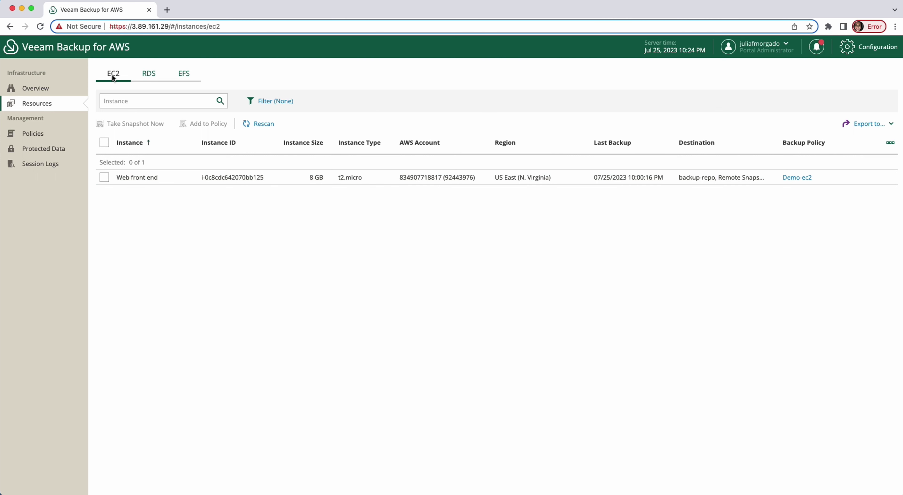
{"action": "left_click", "coordinate": [149, 73]}
{"action": "left_click", "coordinate": [184, 74]}
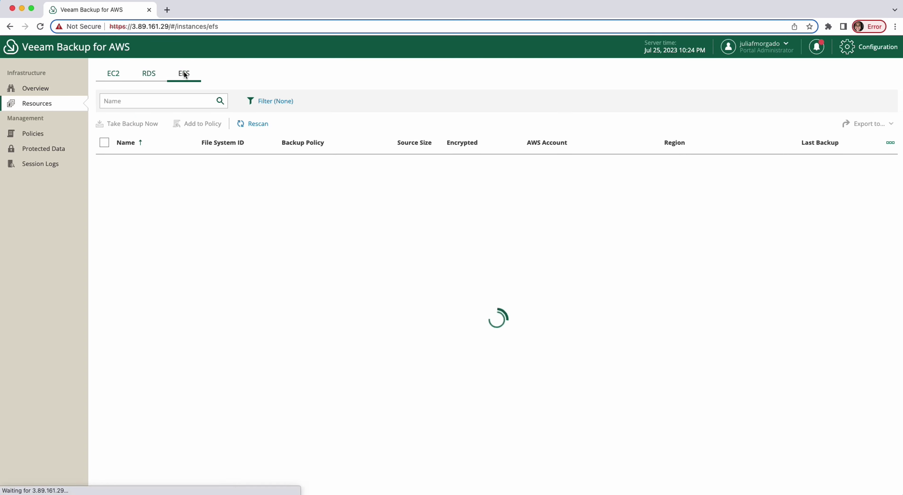
{"action": "left_click", "coordinate": [114, 74]}
Open the EC2 backup policies and look at the advanced options for the Demo-ec2 policy.
{"action": "left_click", "coordinate": [44, 133]}
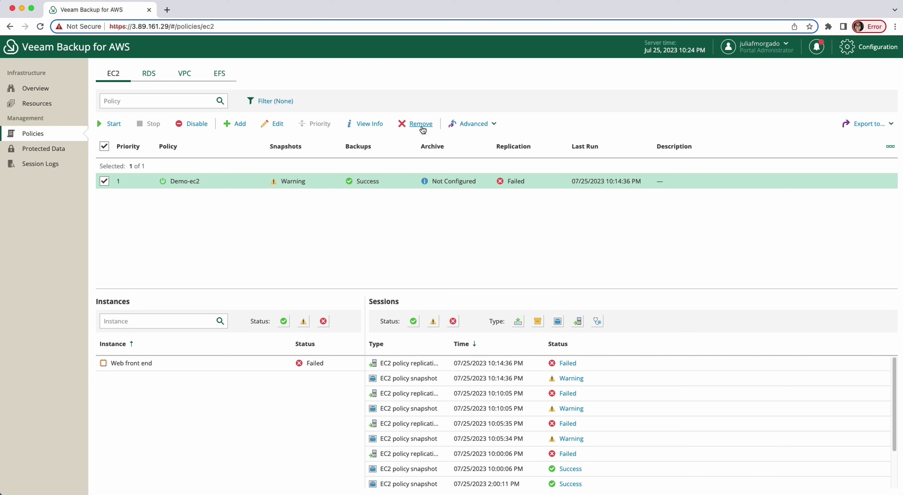
{"action": "left_click", "coordinate": [475, 125]}
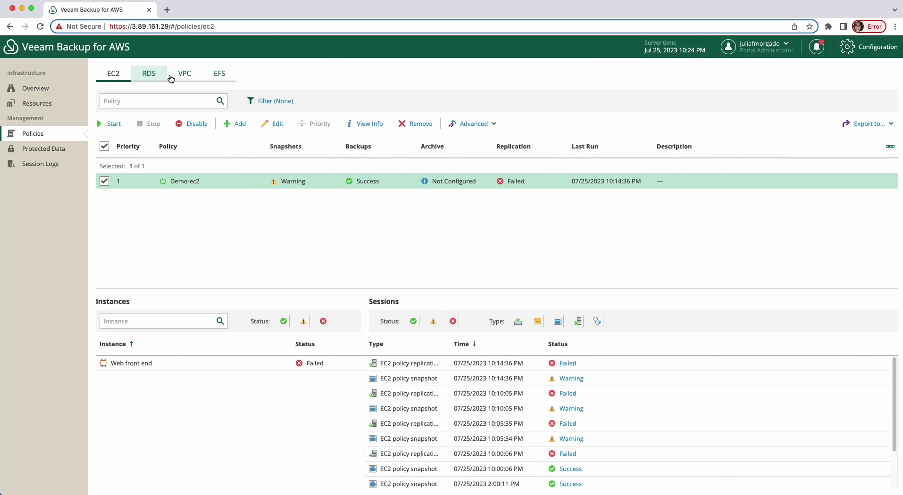
Open the protected EC2 data and examine the available restore points of the Web front end instance.
{"action": "left_click", "coordinate": [35, 149]}
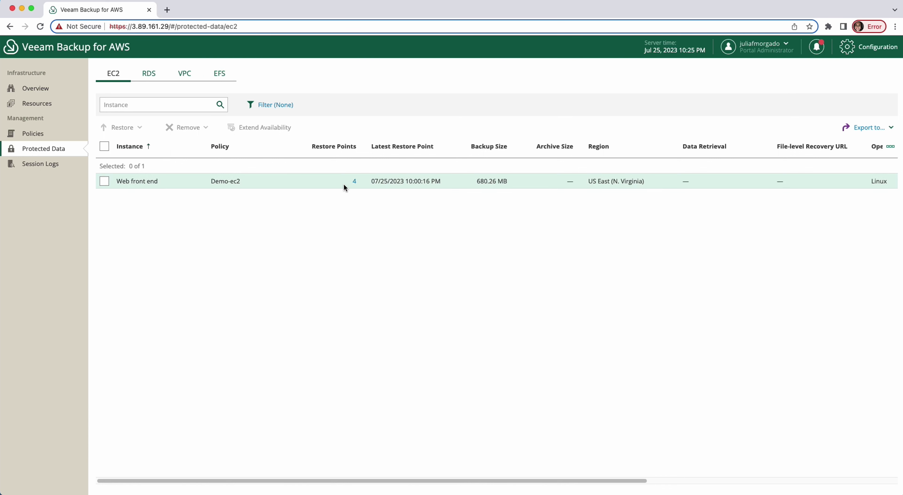
{"action": "left_click", "coordinate": [355, 182]}
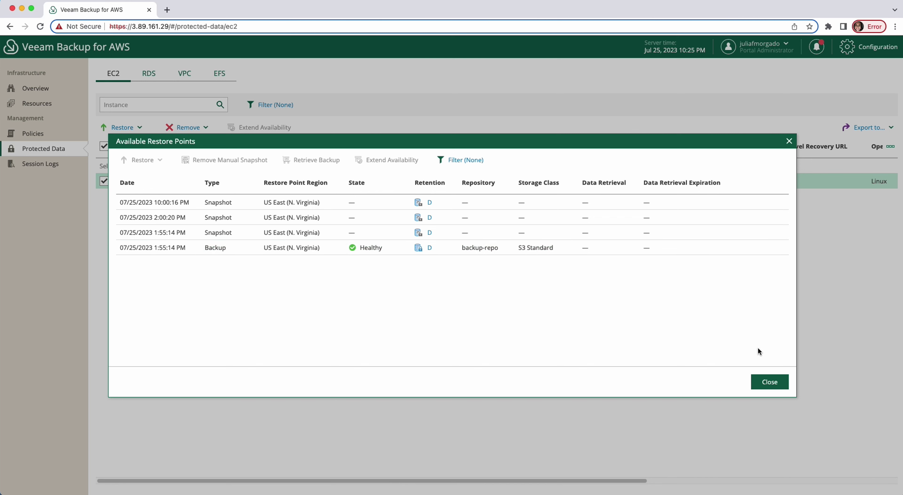
{"action": "left_click", "coordinate": [770, 382]}
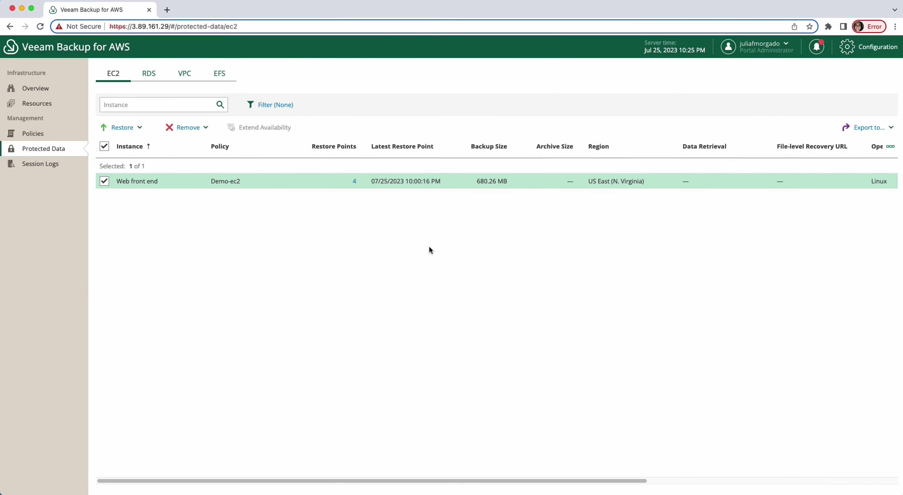
Go back to the session logs and view the newest failed replication's session status and its protected items.
{"action": "left_click", "coordinate": [47, 159]}
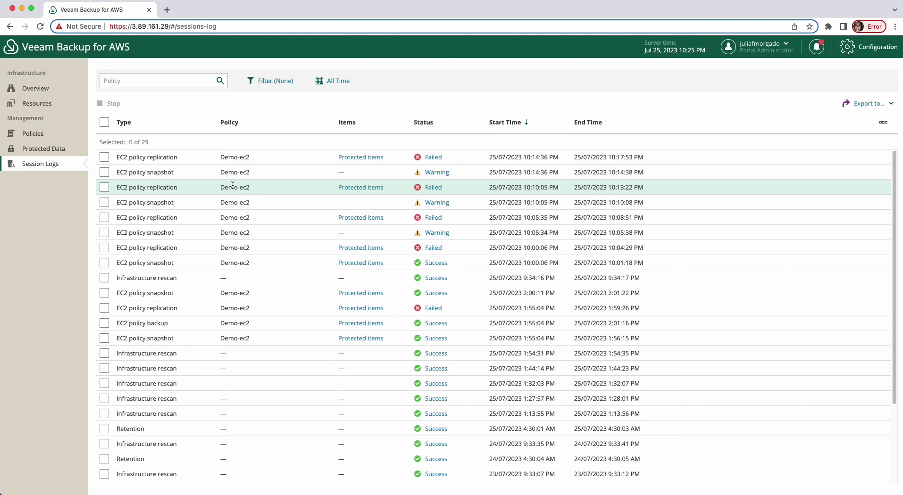
{"action": "left_click", "coordinate": [435, 159]}
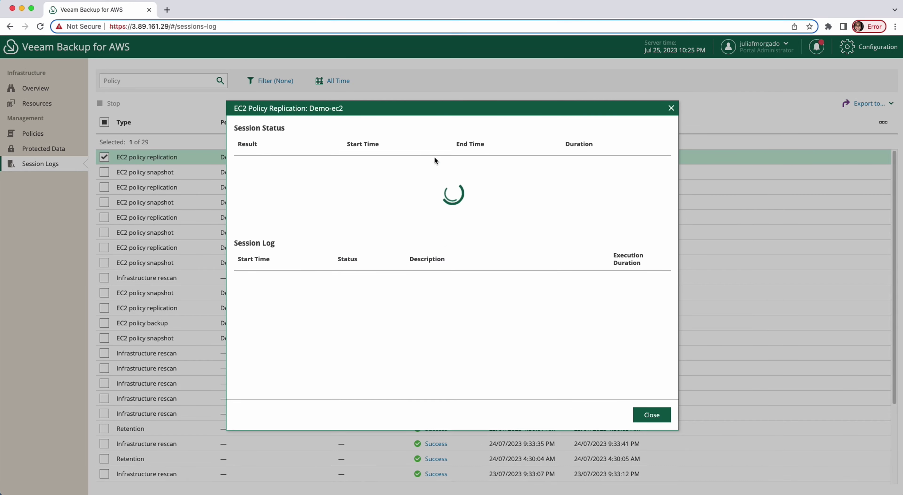
{"action": "left_click", "coordinate": [668, 419]}
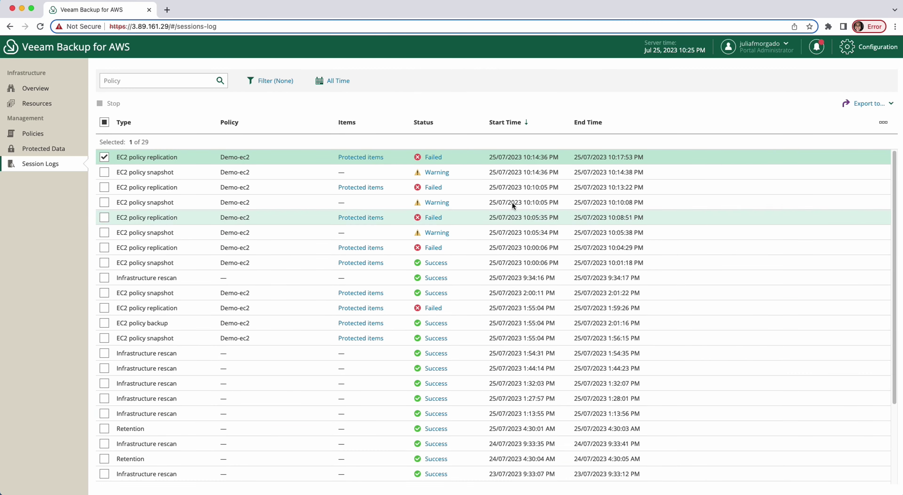
{"action": "left_click", "coordinate": [356, 159]}
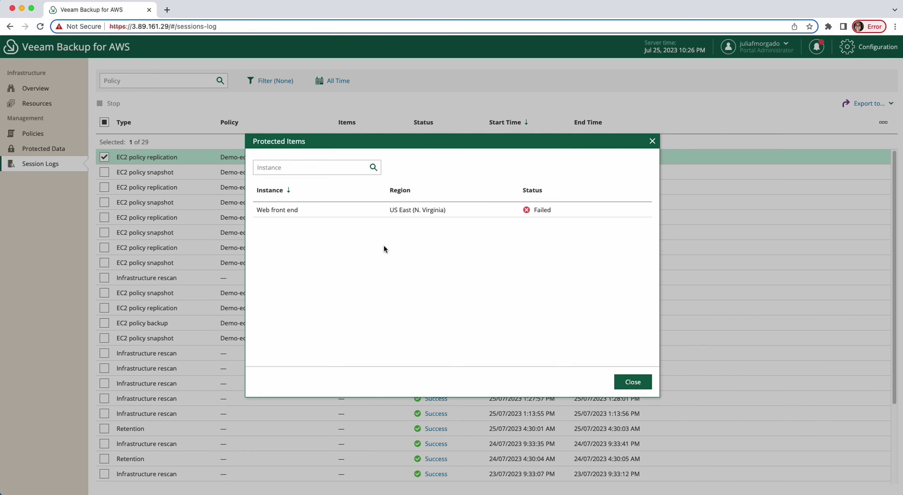
{"action": "left_click", "coordinate": [647, 380]}
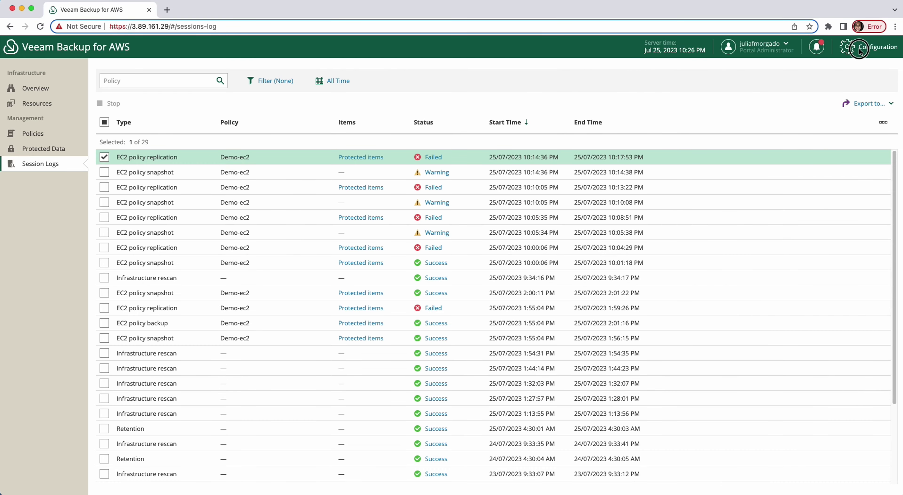
Open the configuration's account settings and review the IAM roles, SMTP accounts and portal users.
{"action": "left_click", "coordinate": [867, 51]}
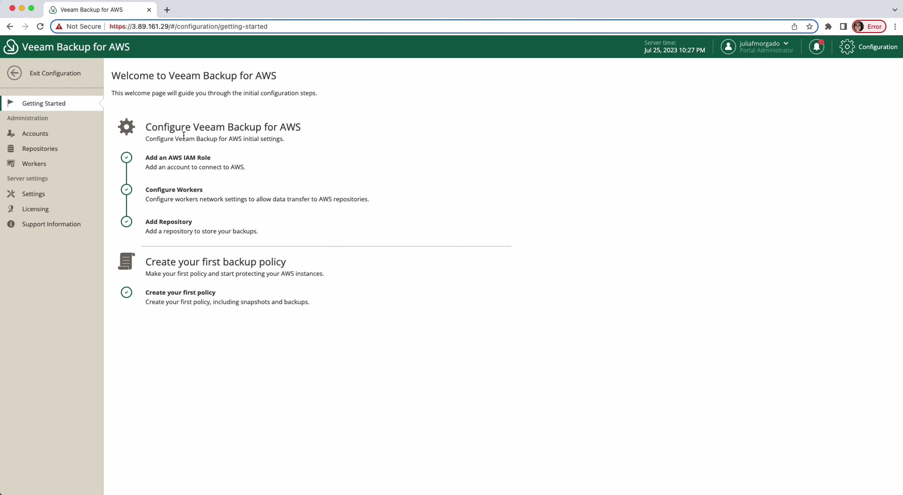
{"action": "left_click", "coordinate": [43, 133]}
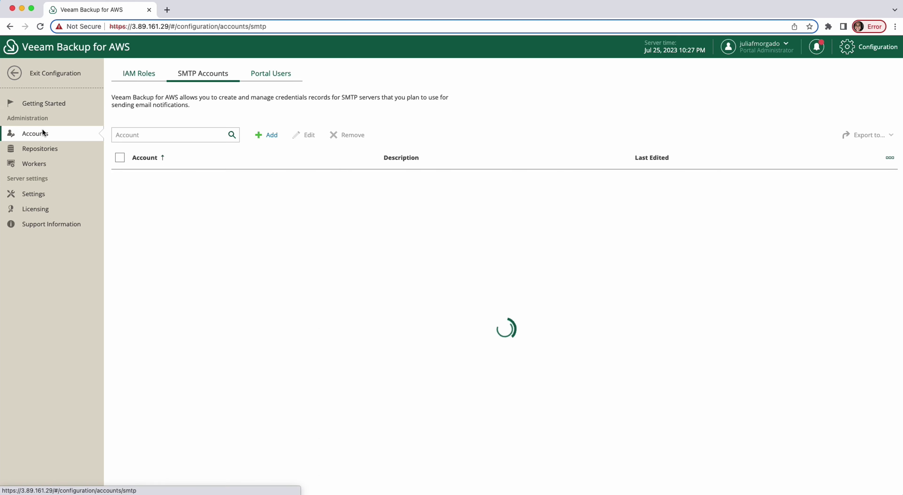
{"action": "left_click", "coordinate": [140, 76]}
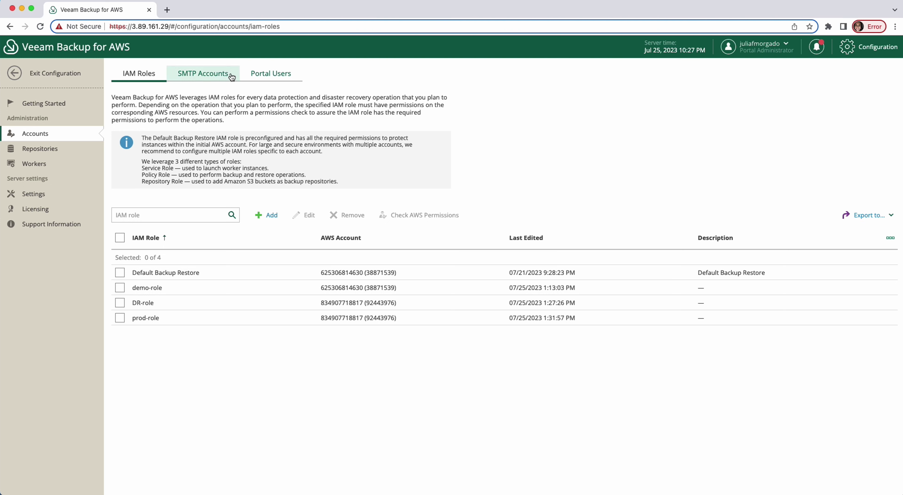
{"action": "left_click", "coordinate": [223, 72]}
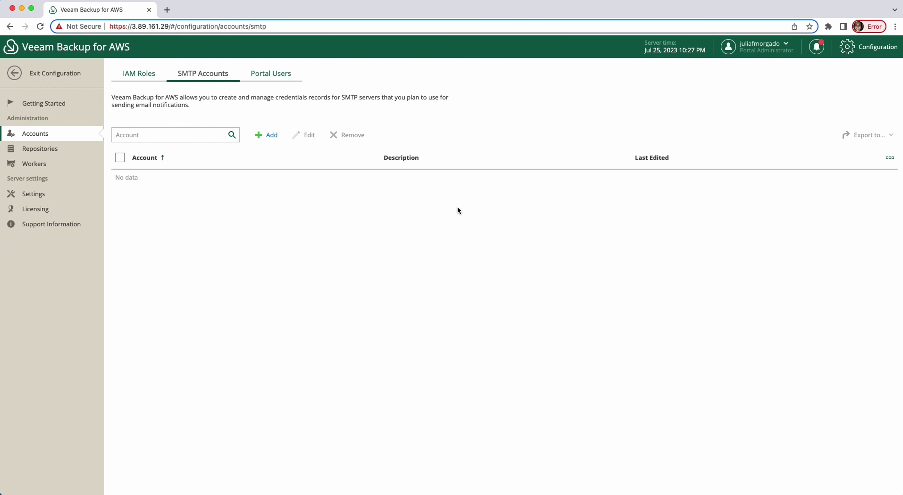
{"action": "left_click", "coordinate": [267, 78]}
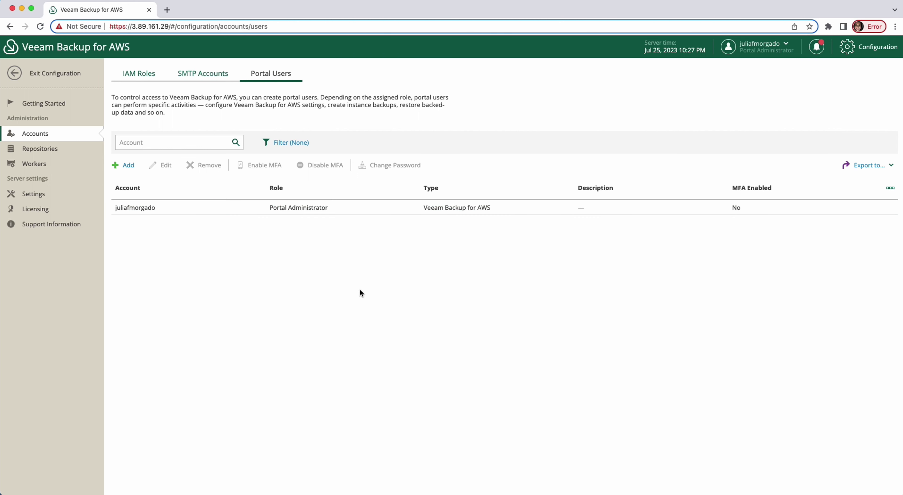
Walk through adding a Veeam Backup for AWS account named demo up to the user role choices, and discard the wizard.
{"action": "left_click", "coordinate": [126, 165]}
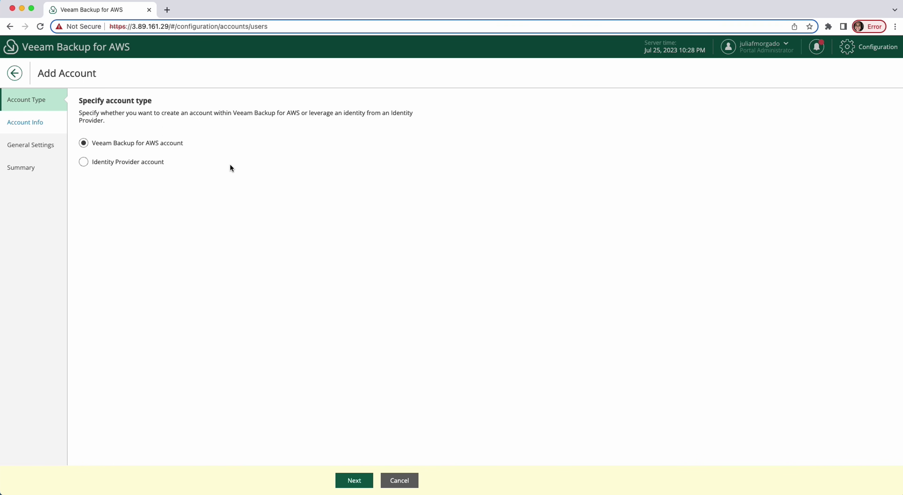
{"action": "left_click", "coordinate": [355, 484]}
{"action": "left_click", "coordinate": [120, 147]}
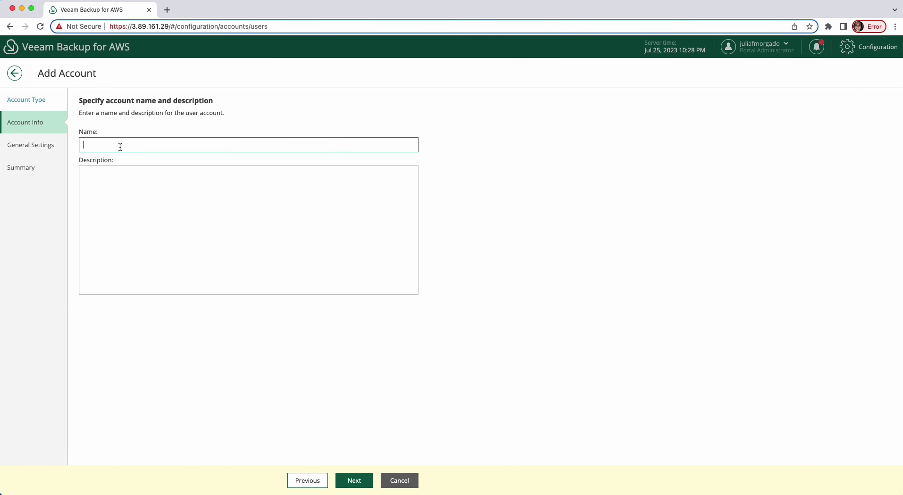
{"action": "type", "text": "demo"}
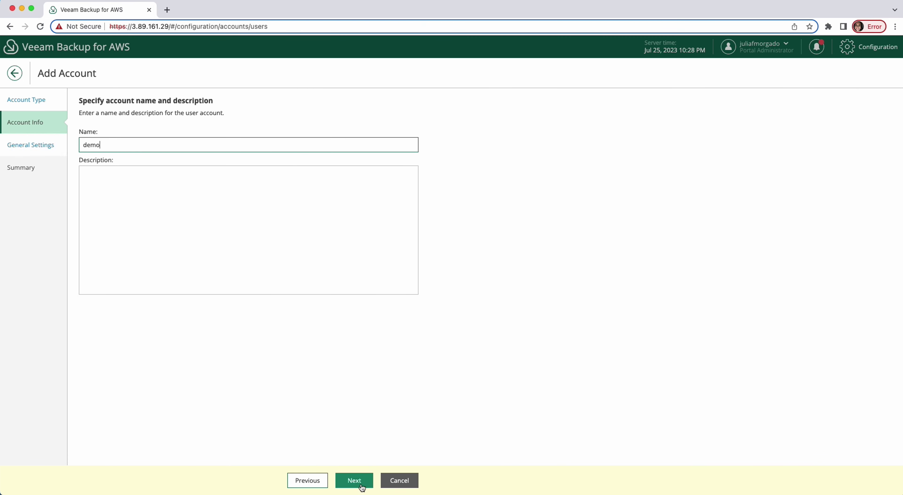
{"action": "left_click", "coordinate": [355, 482]}
{"action": "left_click", "coordinate": [182, 164]}
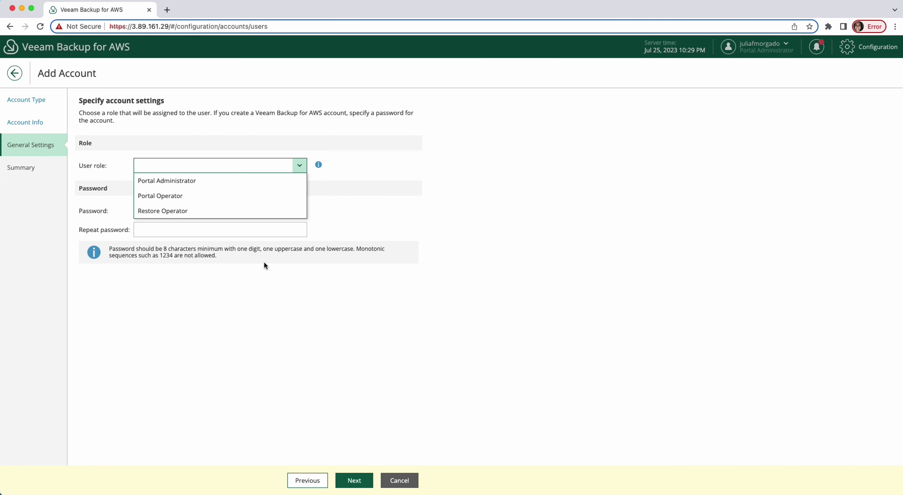
{"action": "left_click", "coordinate": [399, 481]}
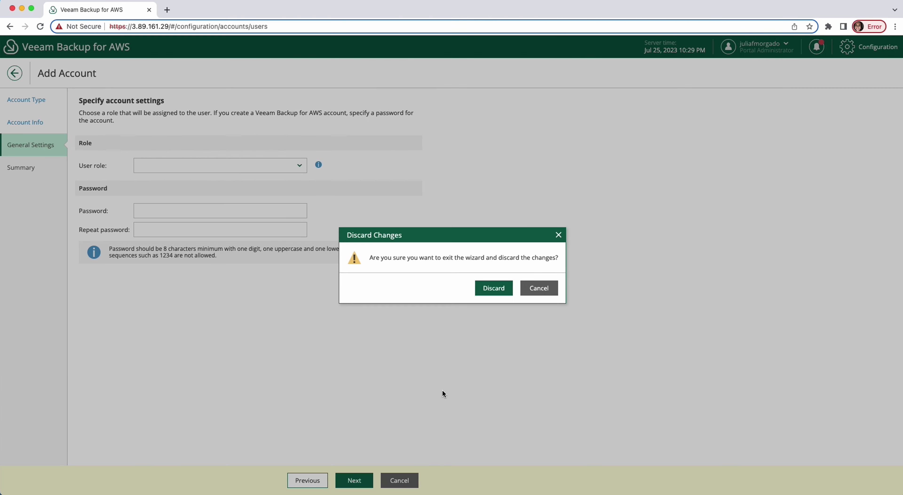
{"action": "left_click", "coordinate": [493, 295]}
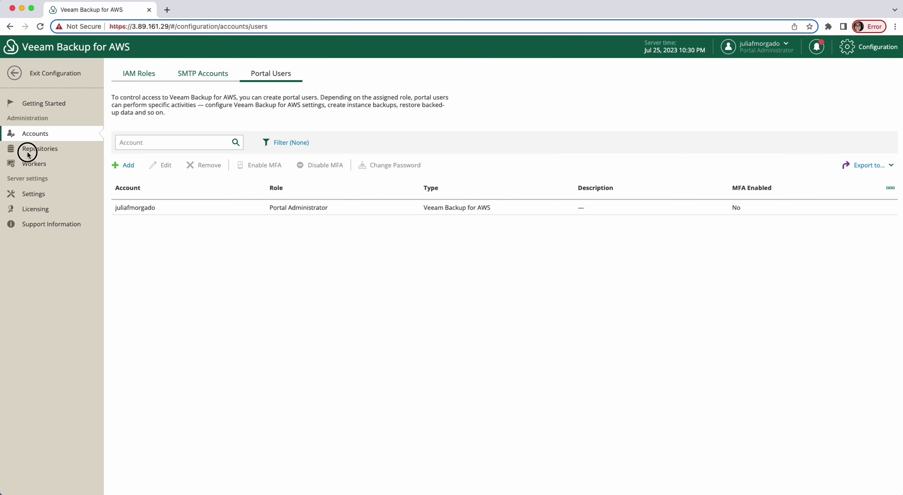
Review the backup repositories and the network, profile and advanced configuration of the workers.
{"action": "left_click", "coordinate": [39, 148]}
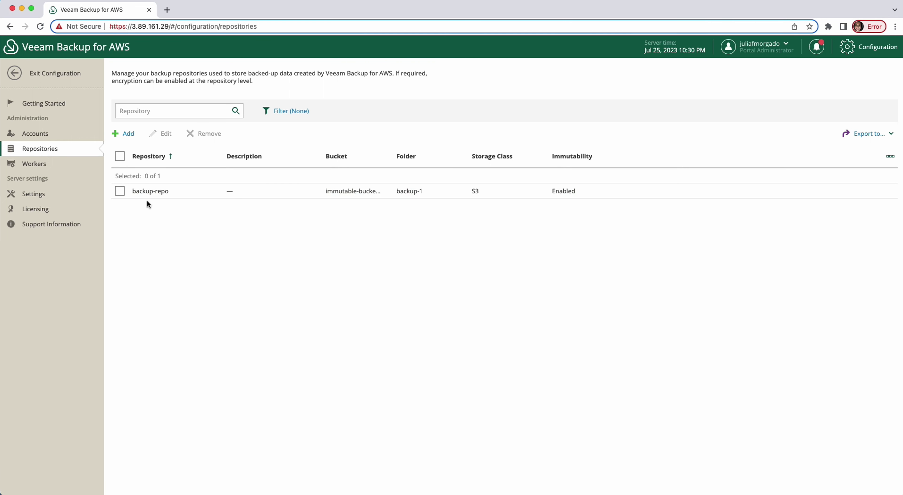
{"action": "left_click", "coordinate": [34, 168]}
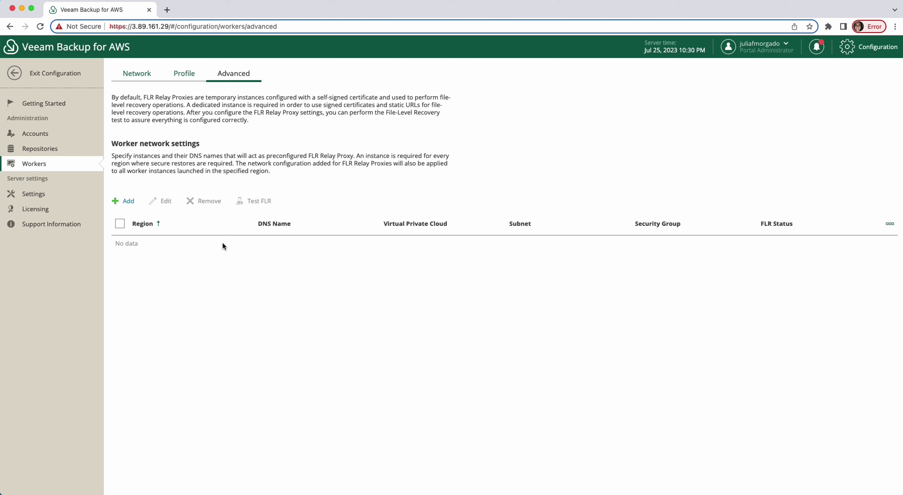
{"action": "left_click", "coordinate": [137, 76]}
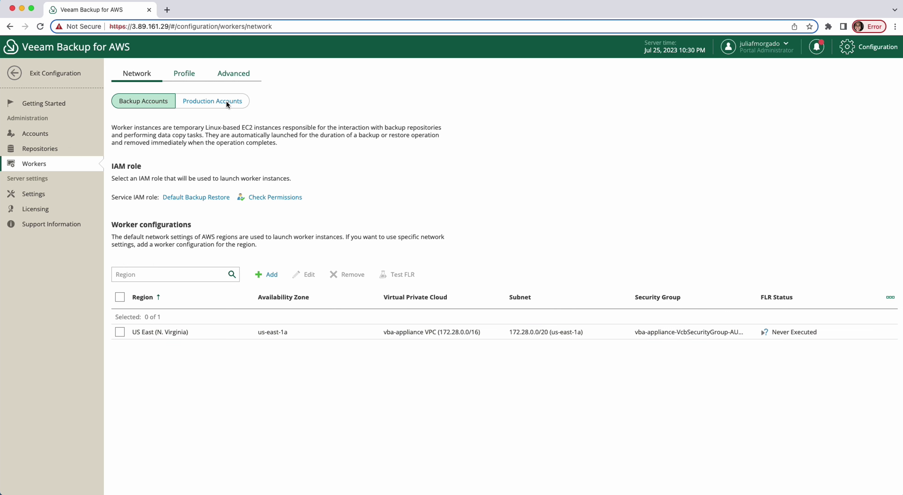
{"action": "left_click", "coordinate": [184, 74]}
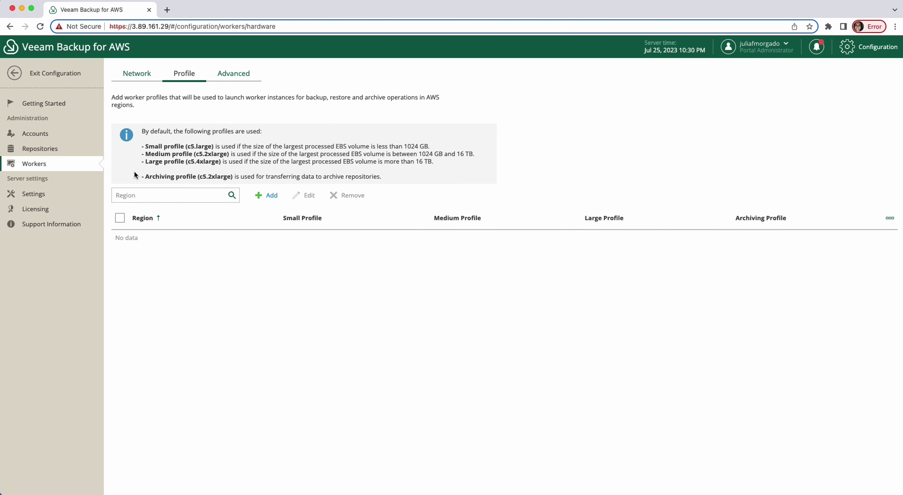
{"action": "left_click", "coordinate": [230, 78]}
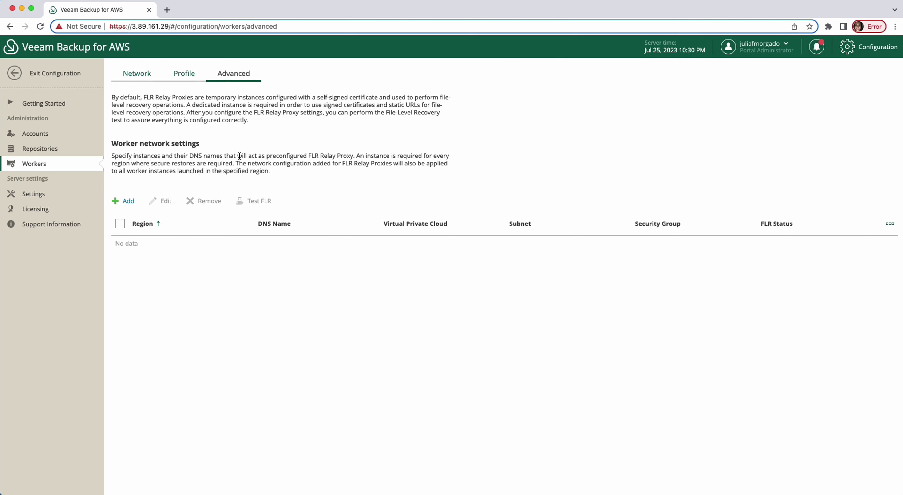
Review the server's retention, web certificate and email settings, temporarily enabling email notifications to view their options.
{"action": "left_click", "coordinate": [34, 197]}
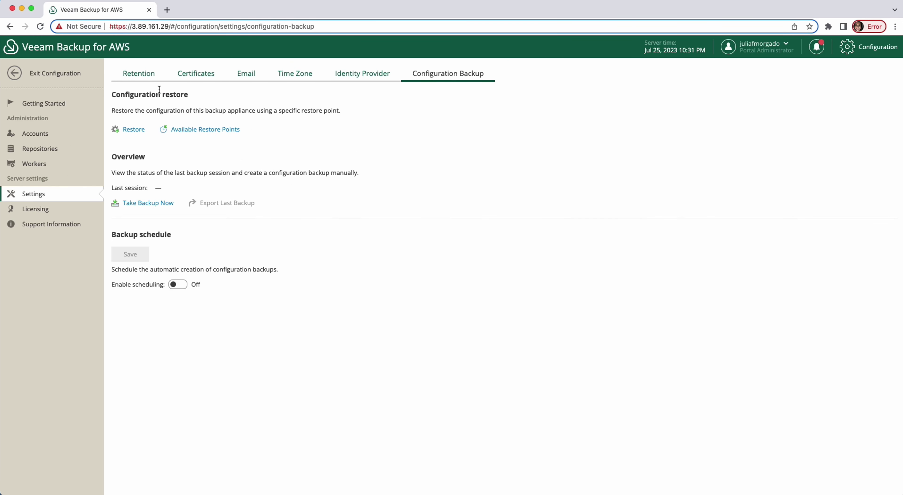
{"action": "left_click", "coordinate": [138, 77]}
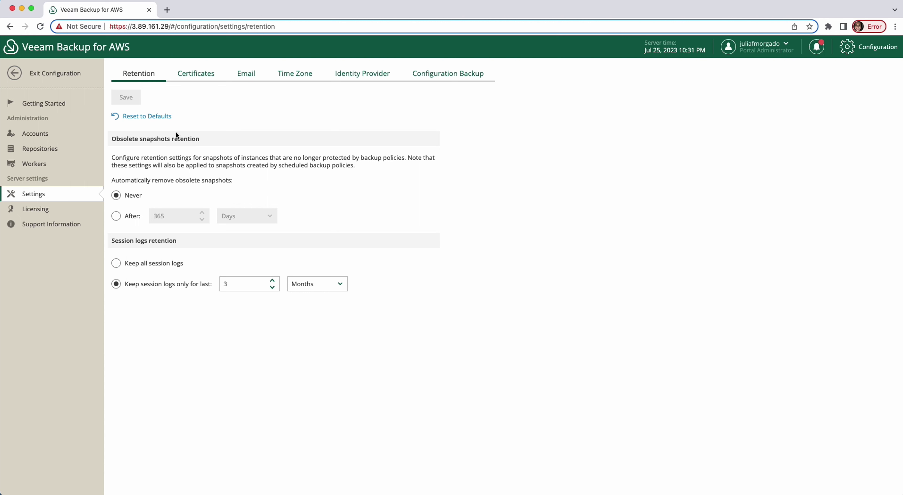
{"action": "left_click", "coordinate": [203, 76]}
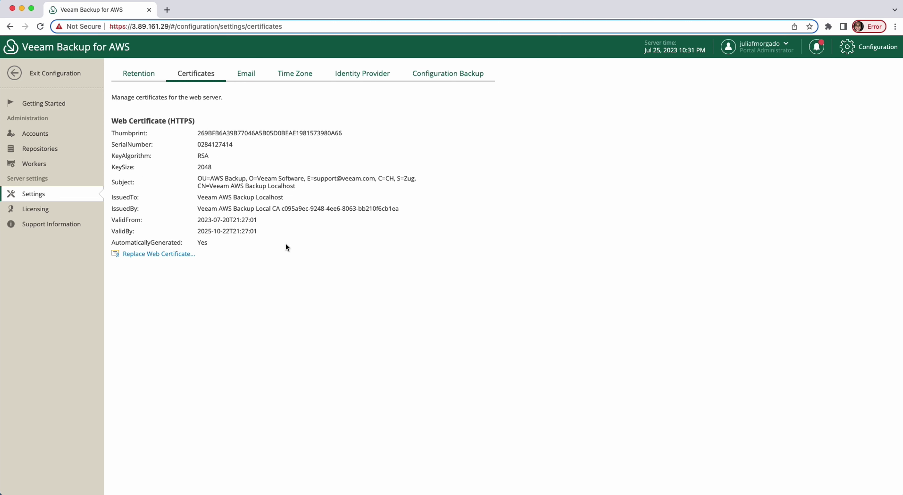
{"action": "left_click", "coordinate": [243, 77]}
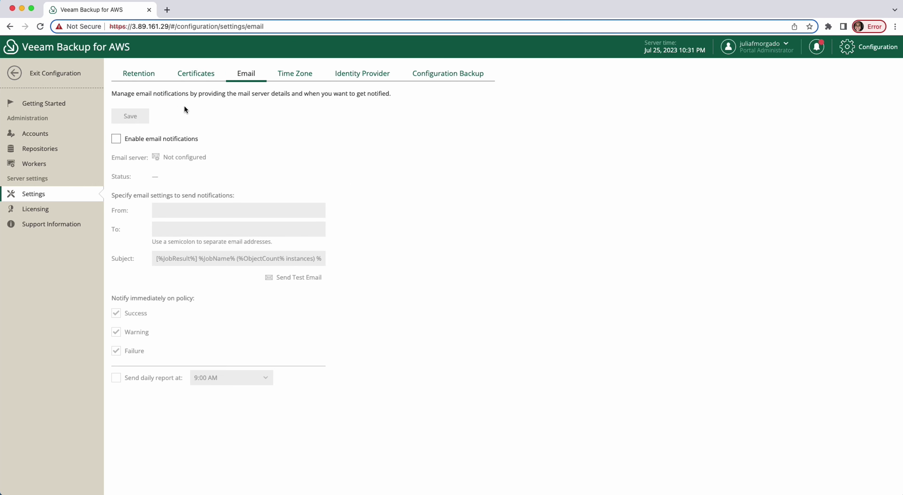
{"action": "left_click", "coordinate": [117, 139]}
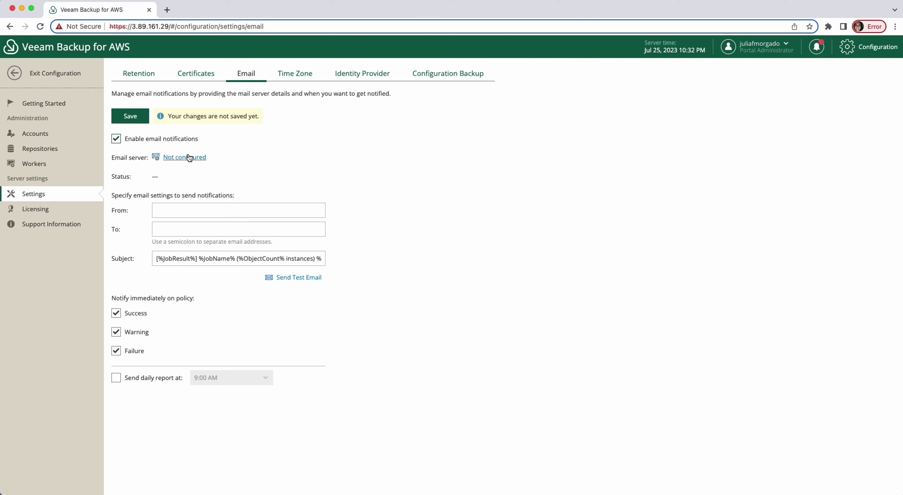
{"action": "left_click", "coordinate": [116, 139]}
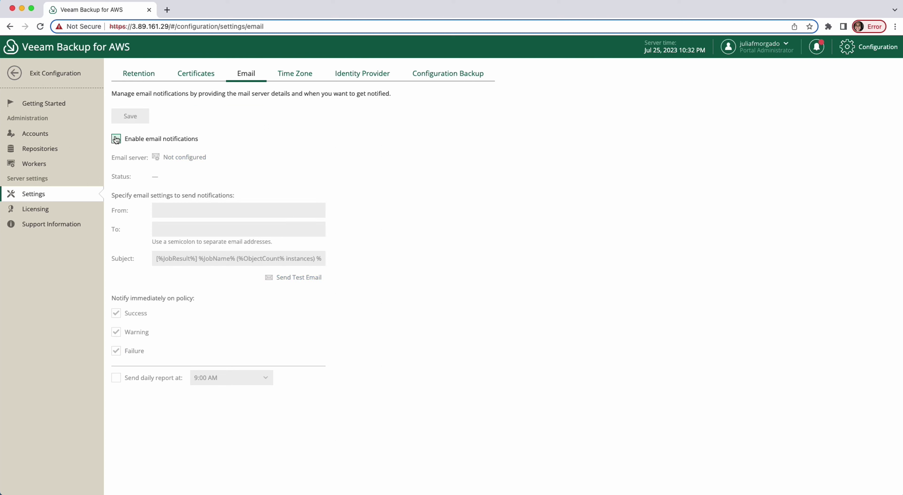
Review the time zone and identity provider settings, and switch off the use of an external identity provider.
{"action": "left_click", "coordinate": [287, 75]}
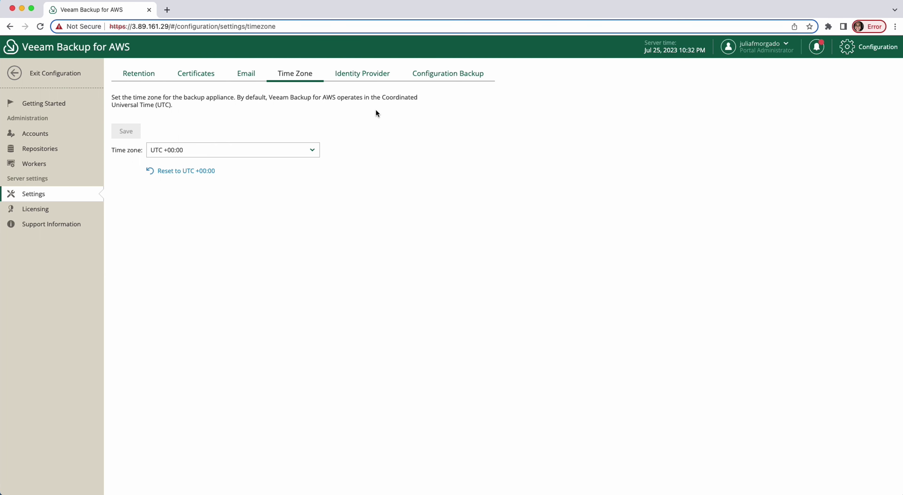
{"action": "left_click", "coordinate": [364, 76]}
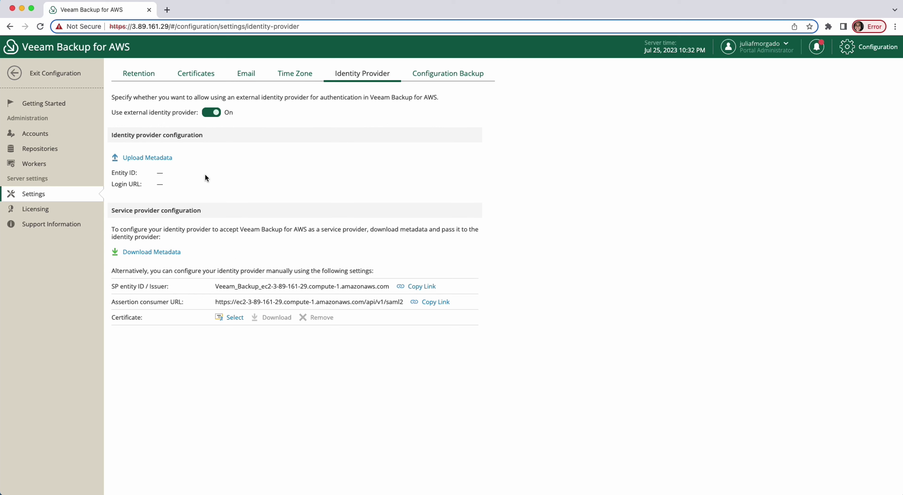
{"action": "left_click", "coordinate": [211, 113]}
Review the configuration backup settings and look at the manual backup's repository option without creating a backup.
{"action": "left_click", "coordinate": [428, 74]}
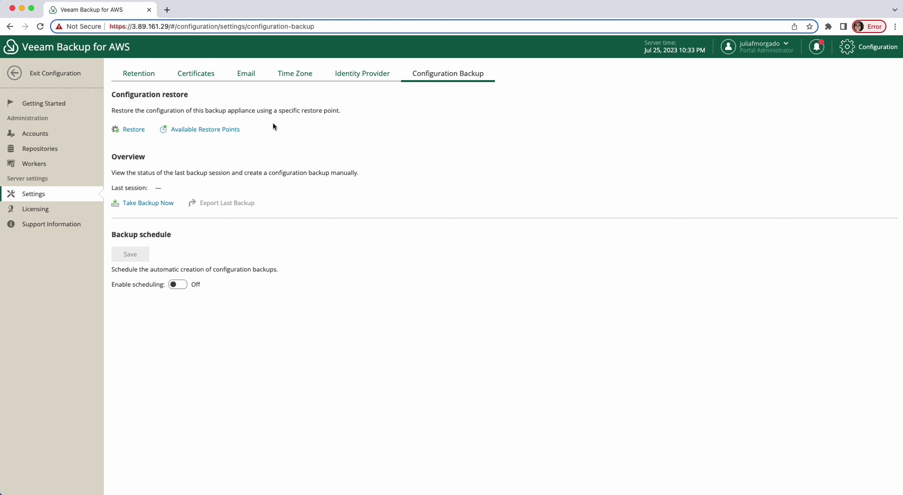
{"action": "left_click", "coordinate": [157, 203]}
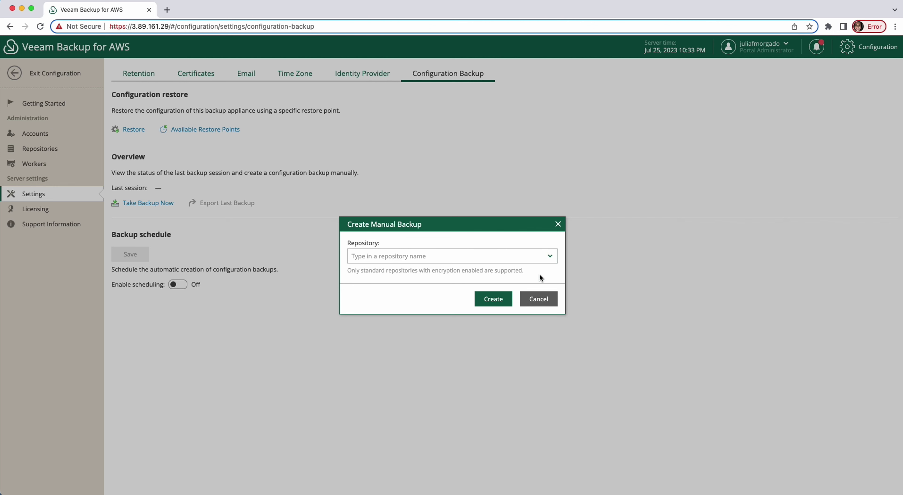
{"action": "left_click", "coordinate": [538, 301]}
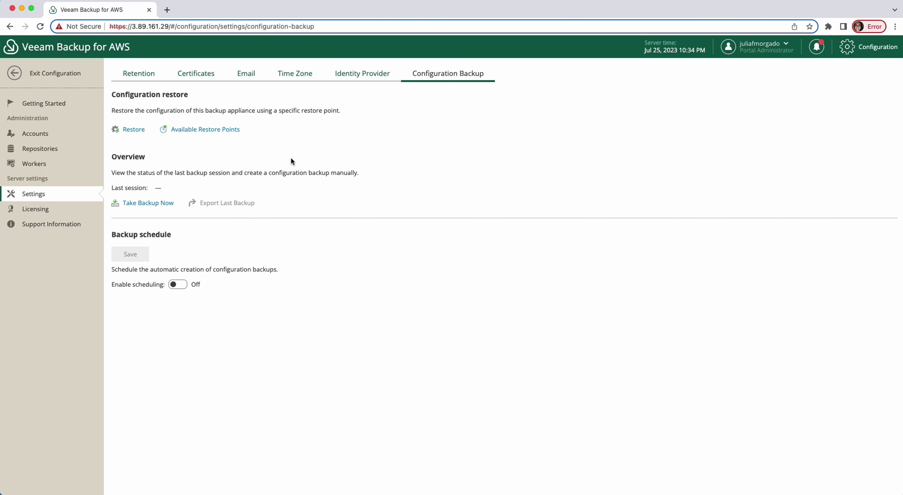
Examine the license type and instance allowance, and view which resources use the license.
{"action": "left_click", "coordinate": [33, 209]}
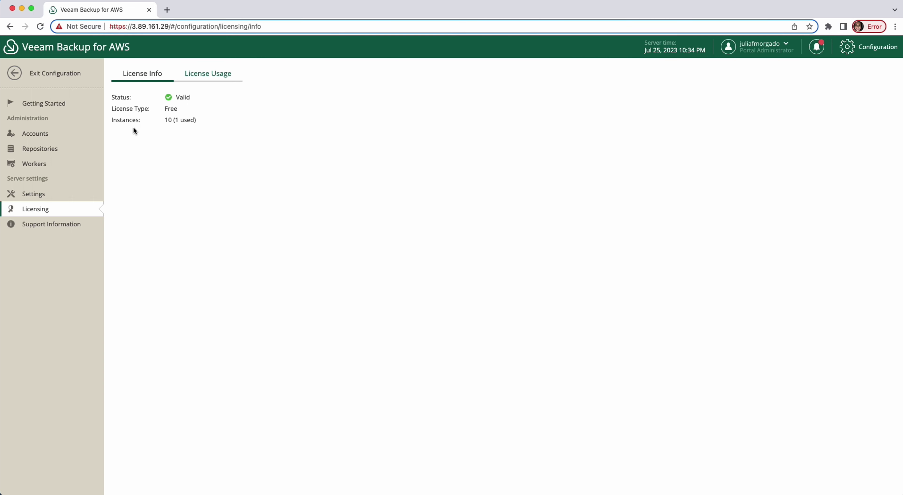
{"action": "left_click_drag", "start_coordinate": [184, 108], "coordinate": [154, 112]}
{"action": "left_click", "coordinate": [172, 119]}
{"action": "left_click", "coordinate": [173, 120]}
{"action": "left_click_drag", "start_coordinate": [172, 120], "coordinate": [160, 121]}
{"action": "left_click", "coordinate": [216, 116]}
{"action": "left_click", "coordinate": [212, 72]}
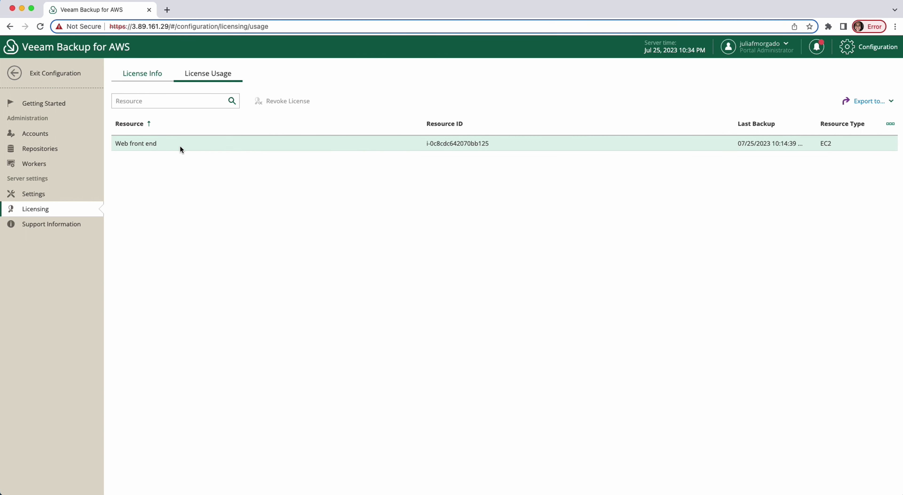
Review the support links, available updates in Veeam Updater and log download option, and exit the configuration to the overview.
{"action": "left_click", "coordinate": [70, 225]}
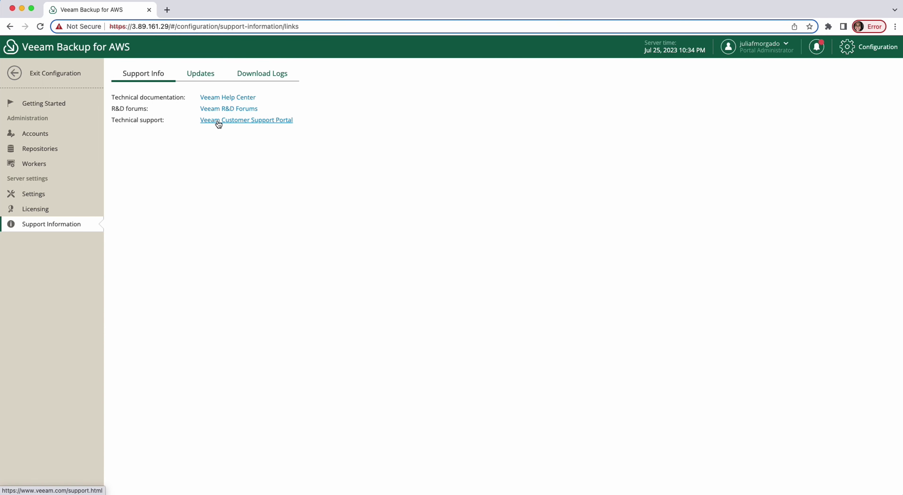
{"action": "left_click", "coordinate": [193, 77]}
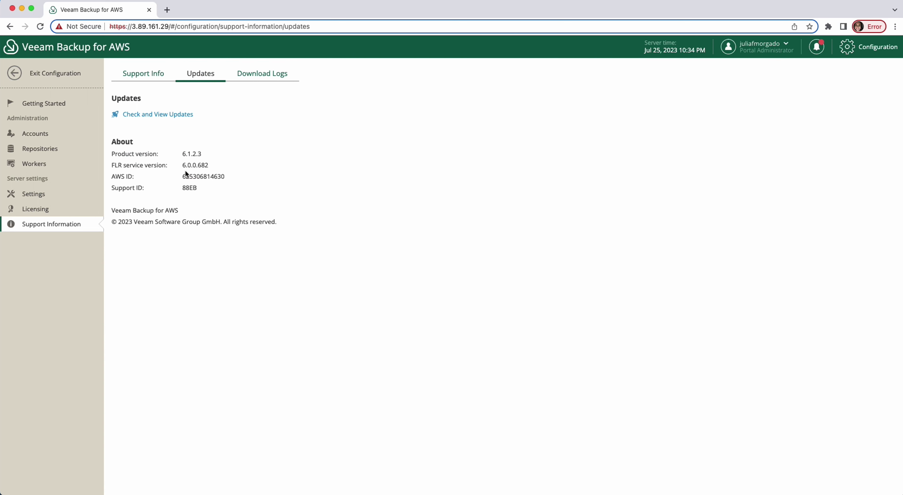
{"action": "left_click", "coordinate": [177, 116]}
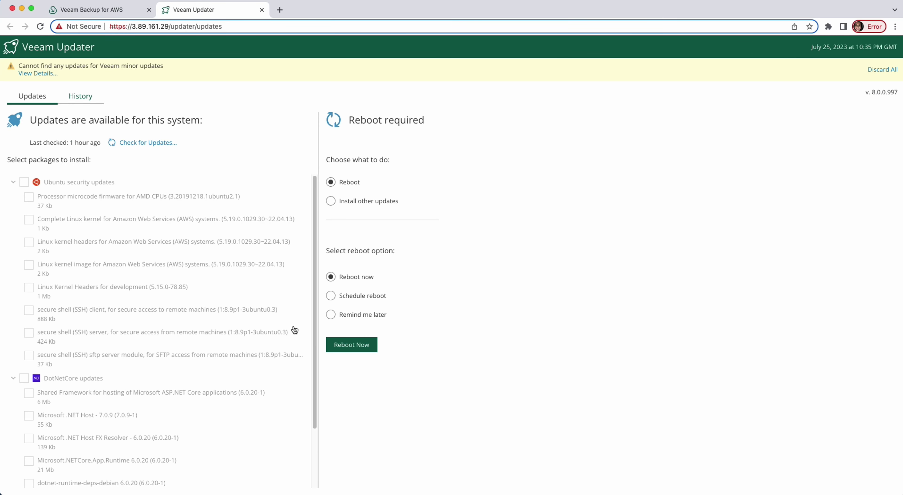
{"action": "left_click", "coordinate": [127, 15]}
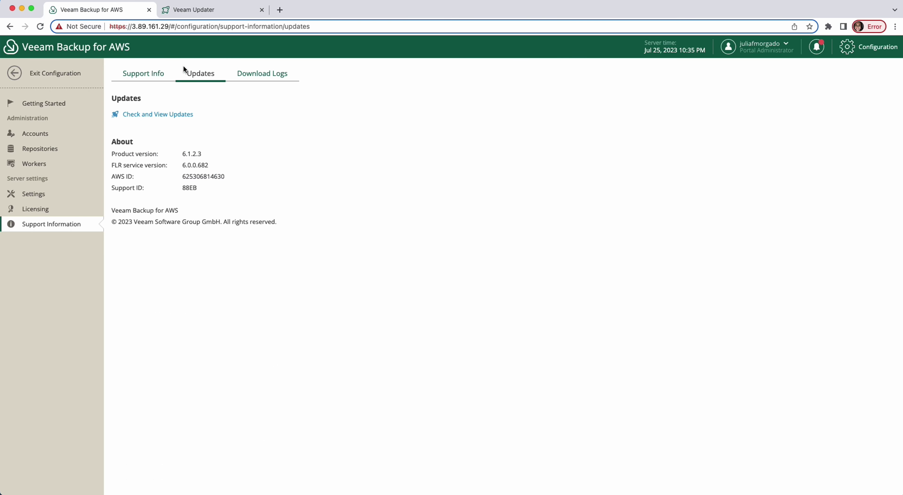
{"action": "left_click", "coordinate": [261, 80]}
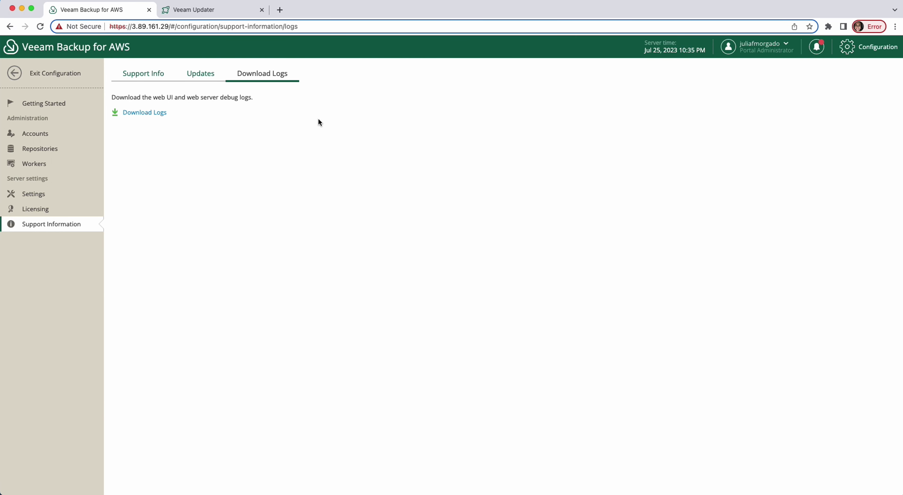
{"action": "left_click", "coordinate": [38, 84]}
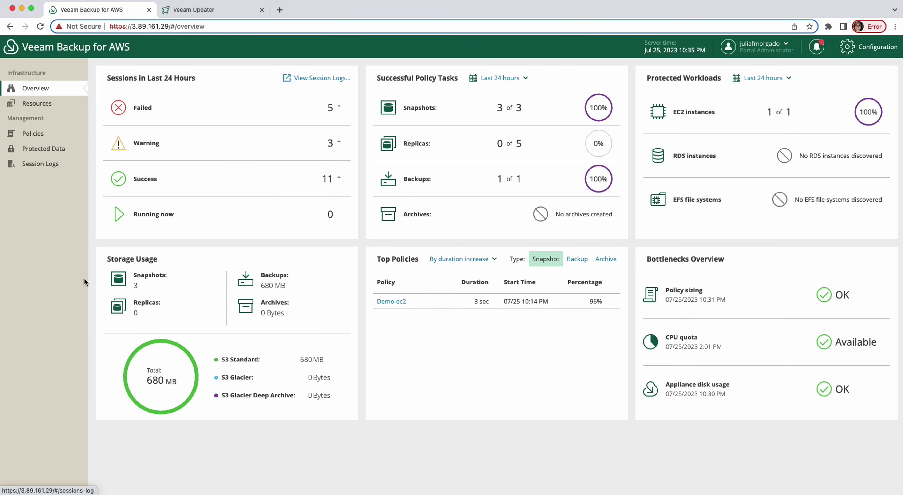